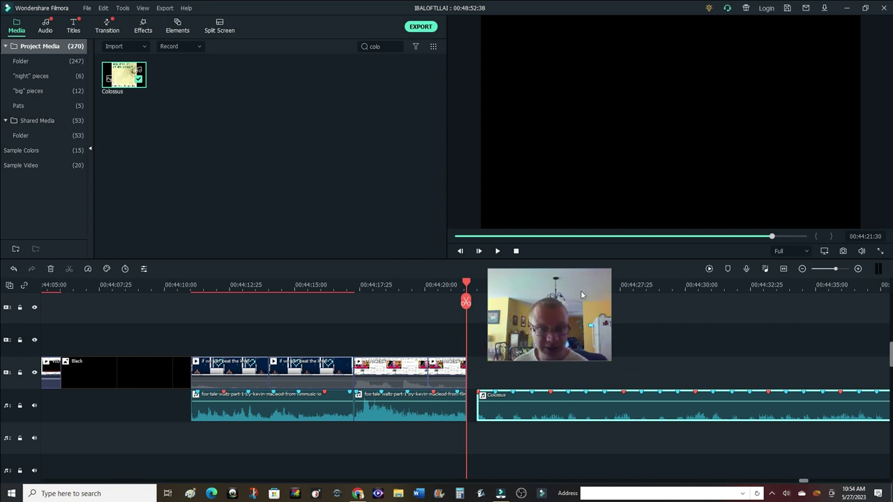
Review the beat options of the Colossus media item and close them without changes
{"action": "right_click", "coordinate": [126, 76]}
{"action": "left_click", "coordinate": [149, 196]}
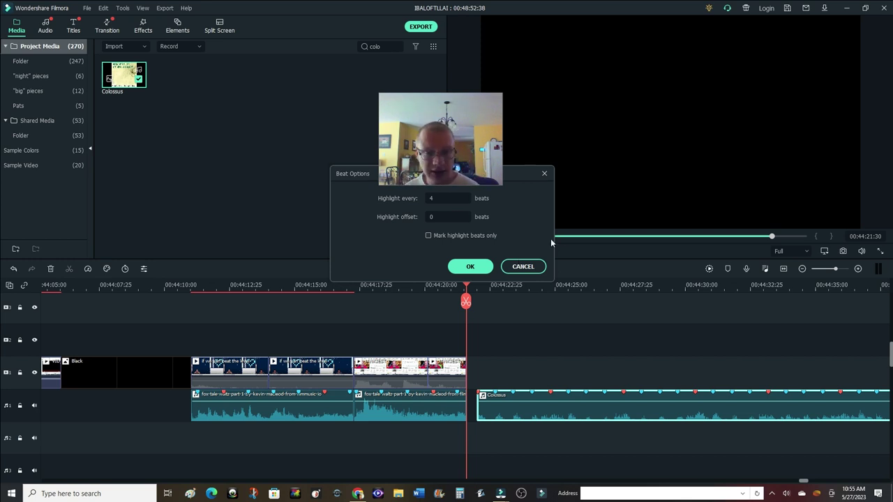
{"action": "left_click", "coordinate": [525, 267]}
{"action": "left_click_drag", "start_coordinate": [475, 152], "coordinate": [573, 345]}
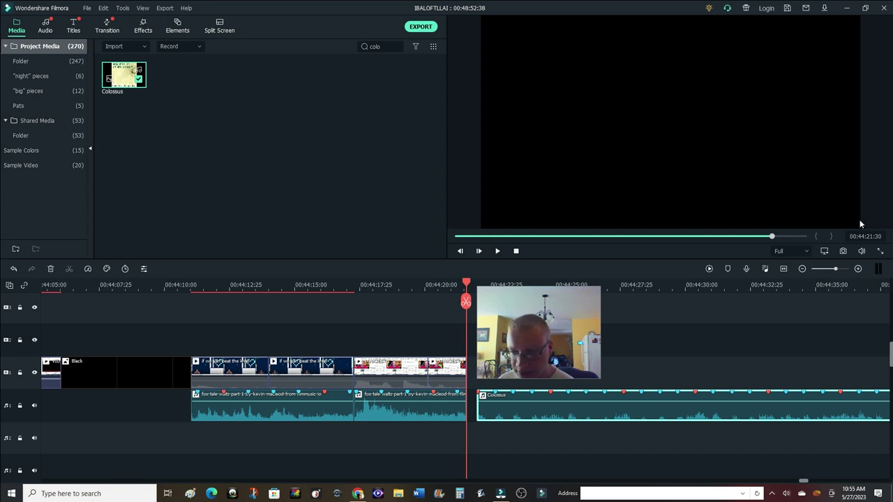
Split the Colossus audio clip on the timeline at the beat marker at 00:44:41:28
{"action": "left_click_drag", "start_coordinate": [836, 272], "coordinate": [835, 272]}
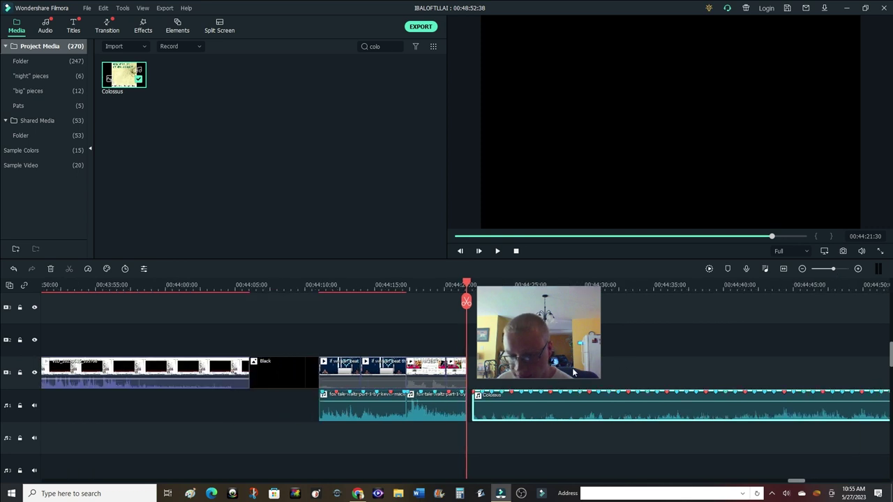
{"action": "left_click_drag", "start_coordinate": [574, 373], "coordinate": [841, 378]}
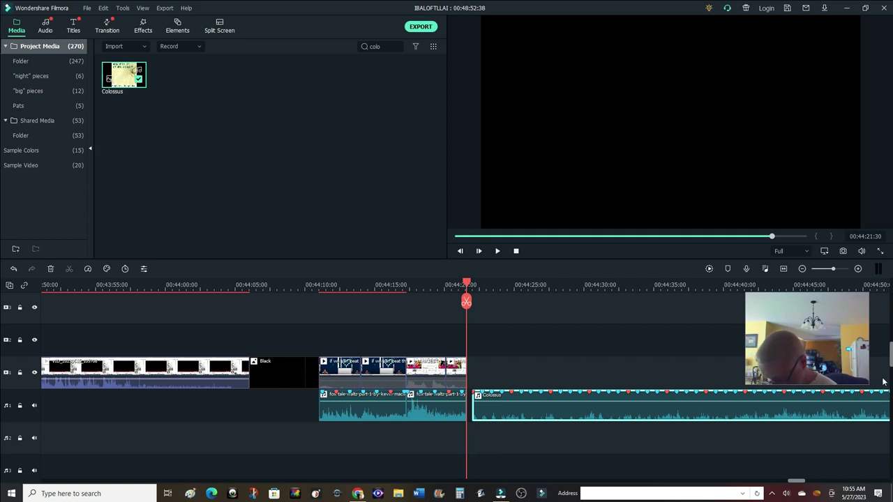
{"action": "left_click", "coordinate": [746, 395]}
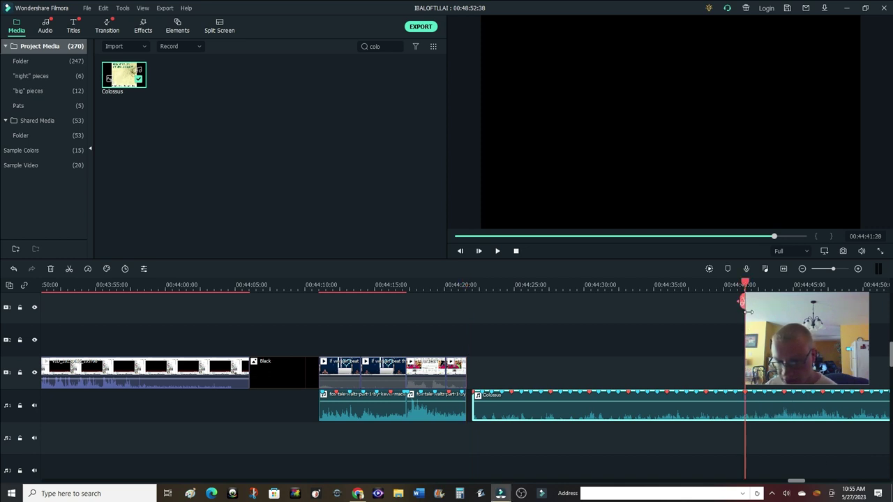
{"action": "key", "text": "ctrl+b"}
{"action": "left_click_drag", "start_coordinate": [790, 341], "coordinate": [651, 336]}
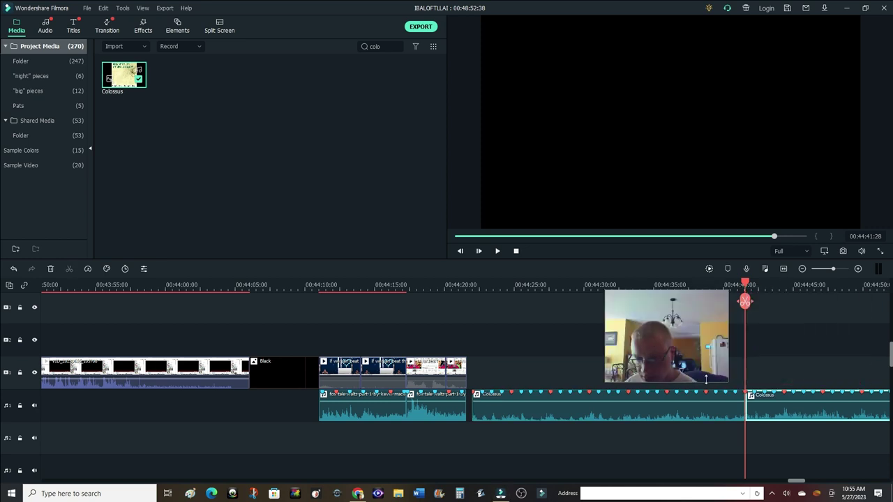
Try a pitch of -8 on the Colossus clip after the split, and set its pitch to 2 instead
{"action": "right_click", "coordinate": [766, 417]}
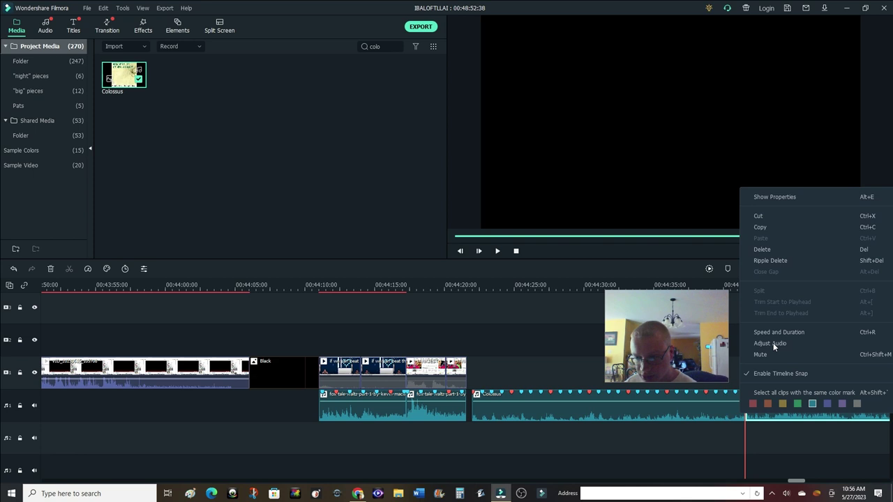
{"action": "left_click", "coordinate": [717, 317]}
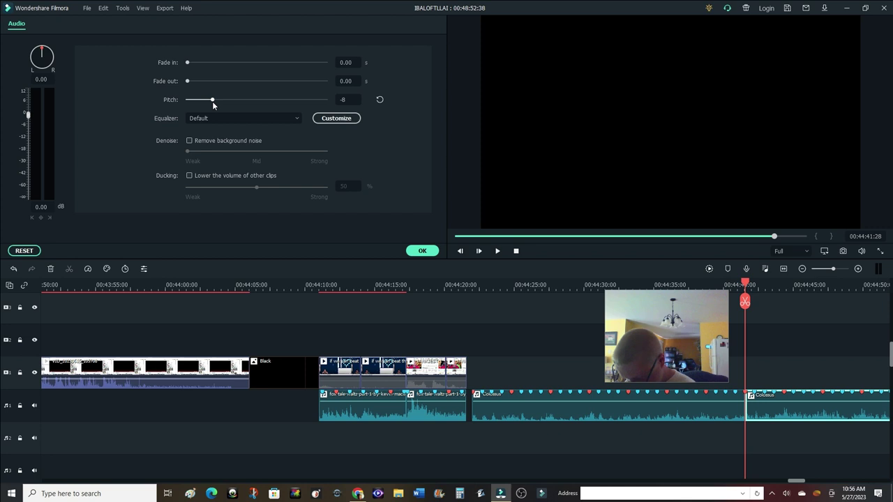
{"action": "left_click", "coordinate": [735, 394]}
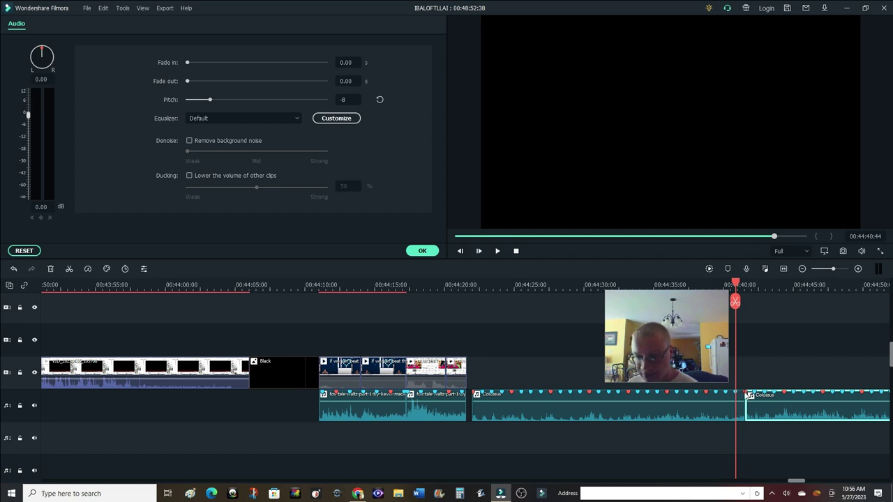
{"action": "key", "text": "space"}
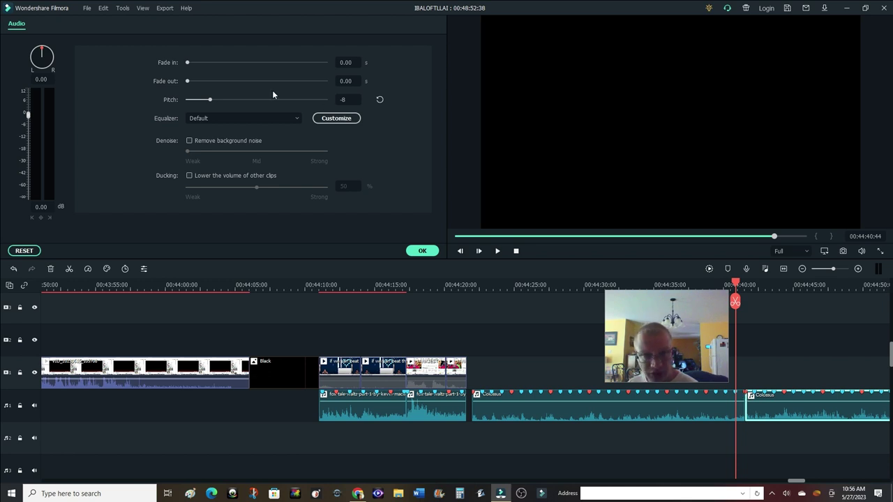
{"action": "left_click", "coordinate": [269, 100]}
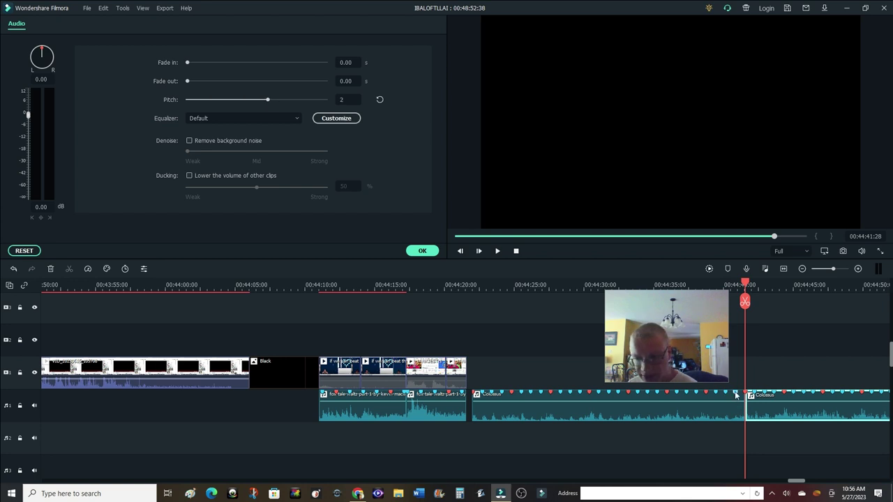
Split the first Colossus clip at 00:44:40:44 and set the pitch of the resulting one-beat piece to 1
{"action": "left_click", "coordinate": [735, 305]}
{"action": "key", "text": "space"}
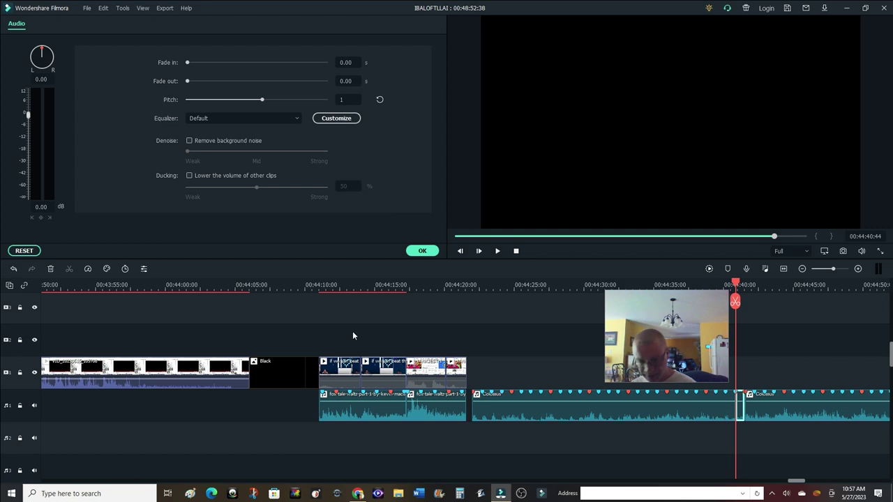
Switch to Chrome and play the IBALOFTLLAI Season 2 E1.6 video from the intermission text at 13:33, pausing at 13:43
{"action": "left_click", "coordinate": [357, 492]}
{"action": "left_click_drag", "start_coordinate": [681, 320], "coordinate": [563, 298]}
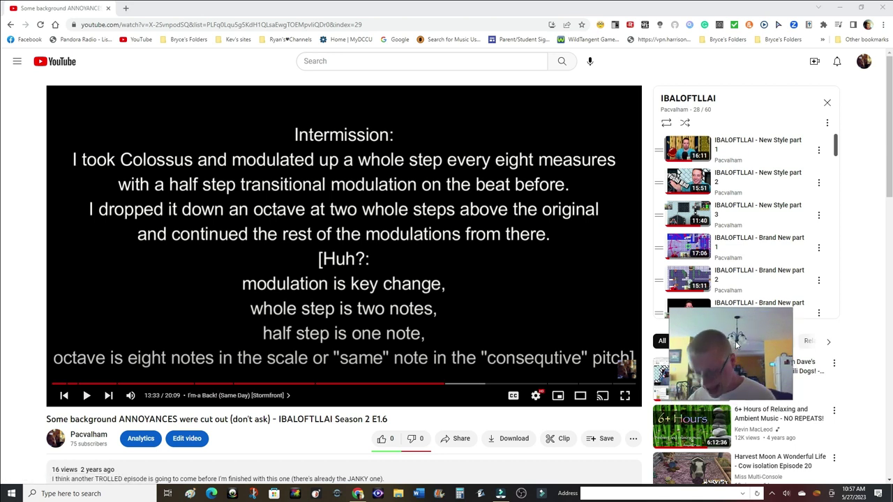
{"action": "left_click", "coordinate": [427, 227]}
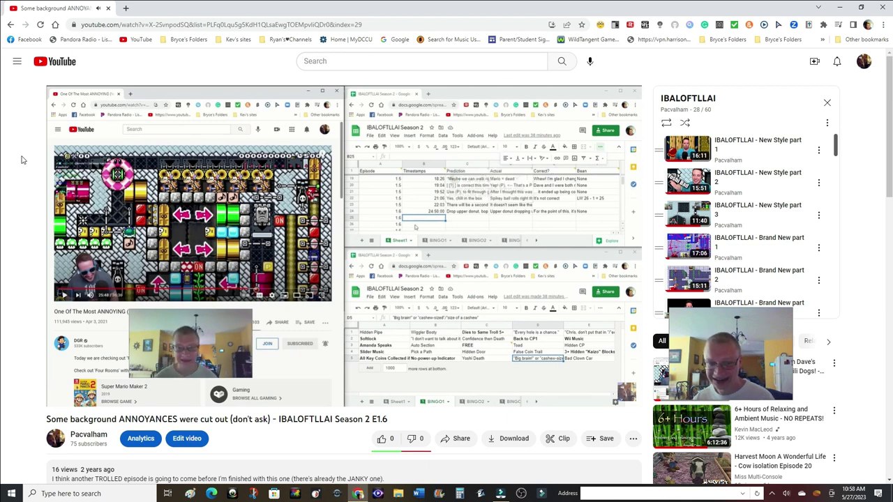
{"action": "key", "text": "space"}
{"action": "key", "text": "space"}
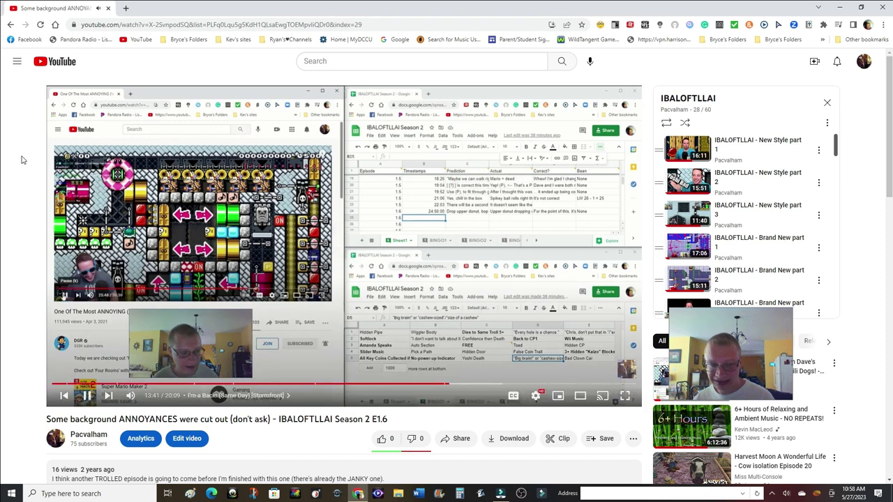
{"action": "key", "text": "space"}
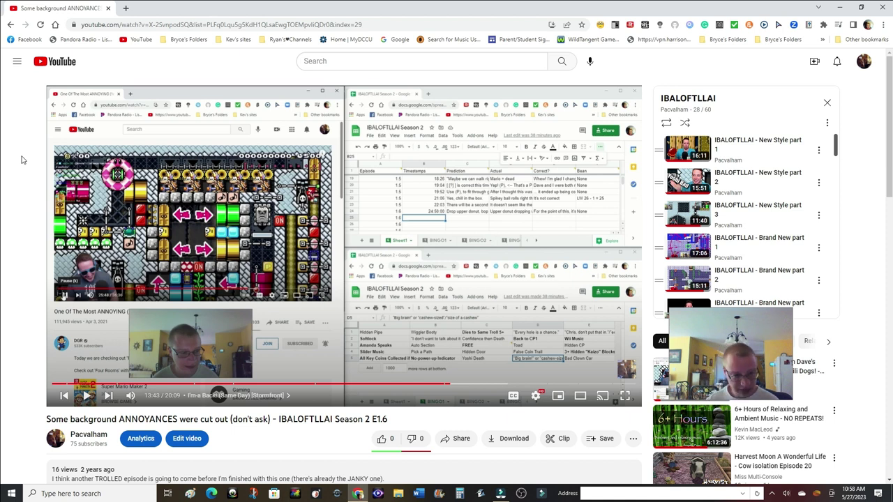
Skip the YouTube video ahead to about 13:54 and play the following section
{"action": "left_click", "coordinate": [454, 388]}
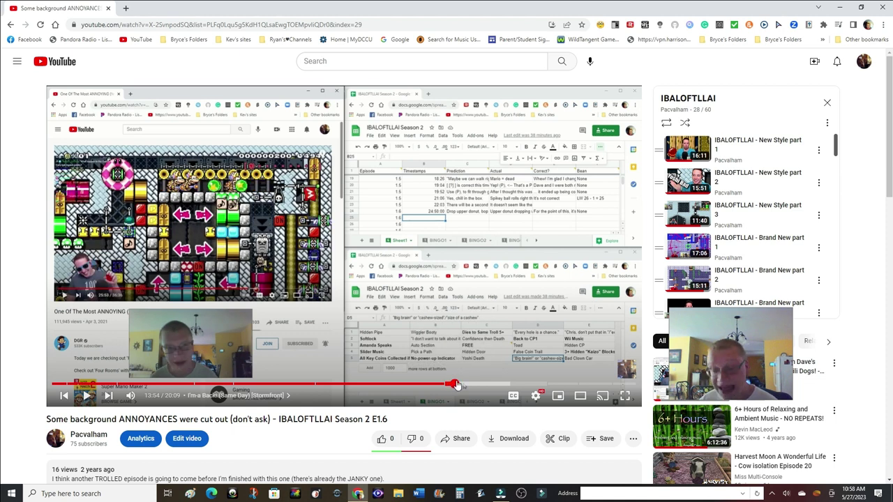
{"action": "left_click", "coordinate": [362, 160]}
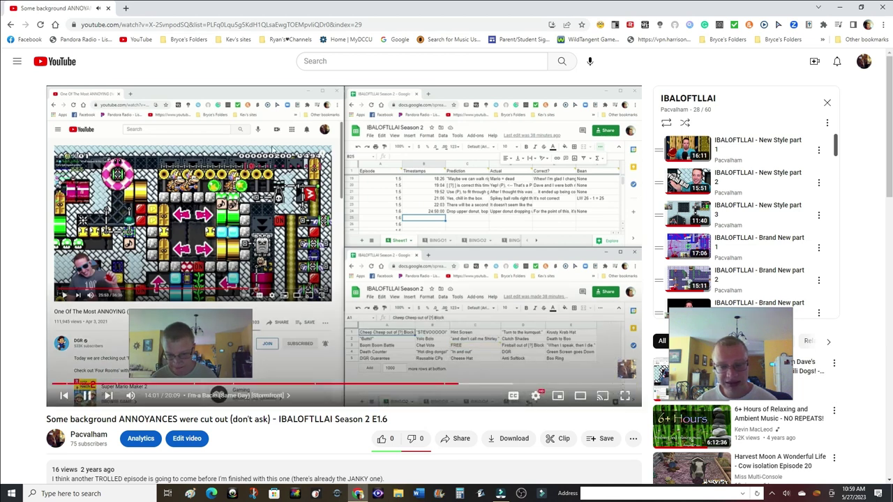
{"action": "key", "text": "space"}
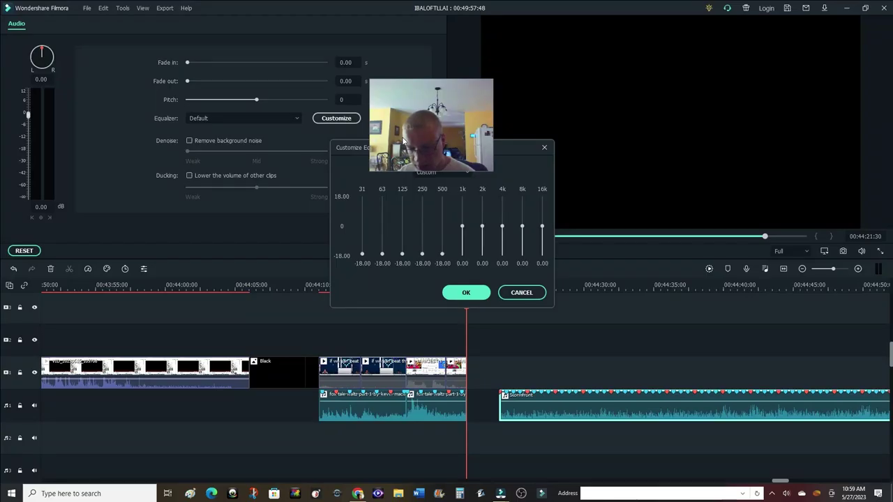
In Filmora, apply a custom equalizer with the 31 to 500 Hz bands at -18 to the Stormfront clip and preview it
{"action": "left_click", "coordinate": [773, 494]}
{"action": "left_click", "coordinate": [773, 494]}
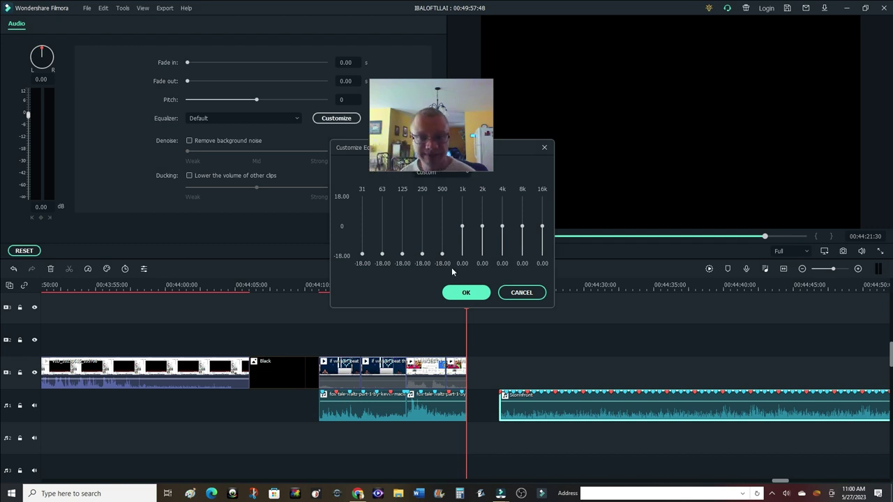
{"action": "left_click", "coordinate": [467, 293]}
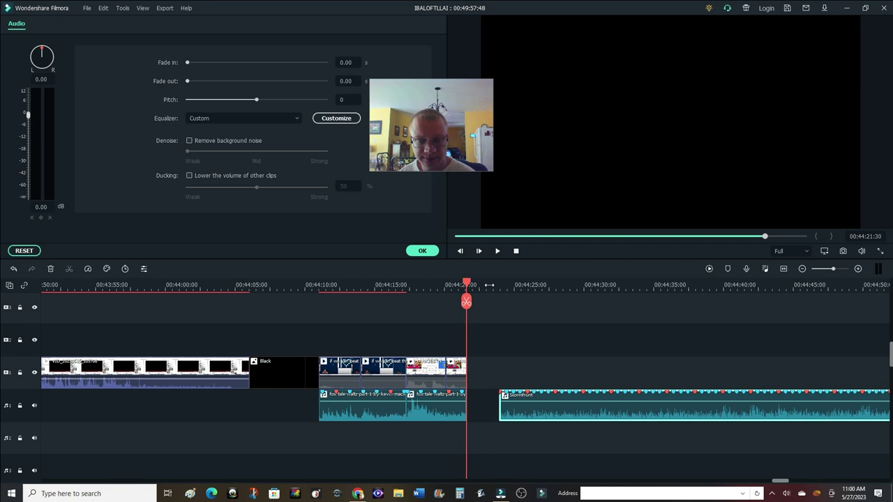
{"action": "left_click", "coordinate": [489, 286]}
{"action": "left_click", "coordinate": [498, 251]}
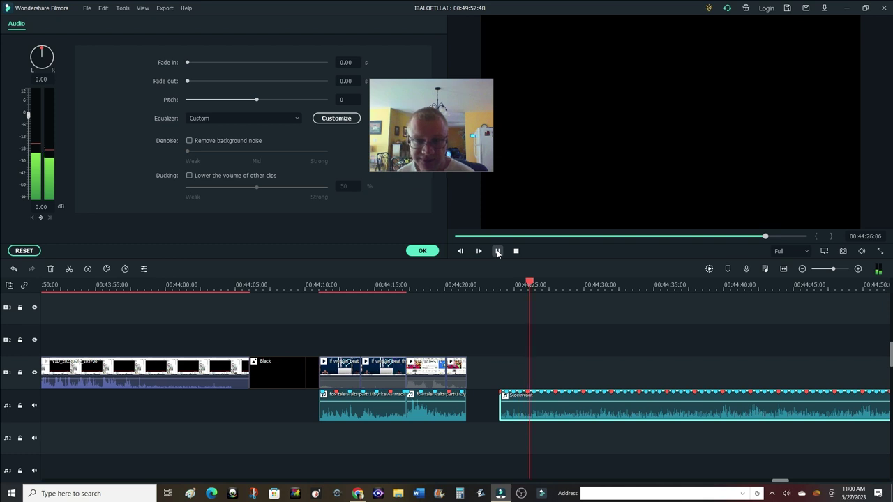
{"action": "left_click", "coordinate": [497, 251]}
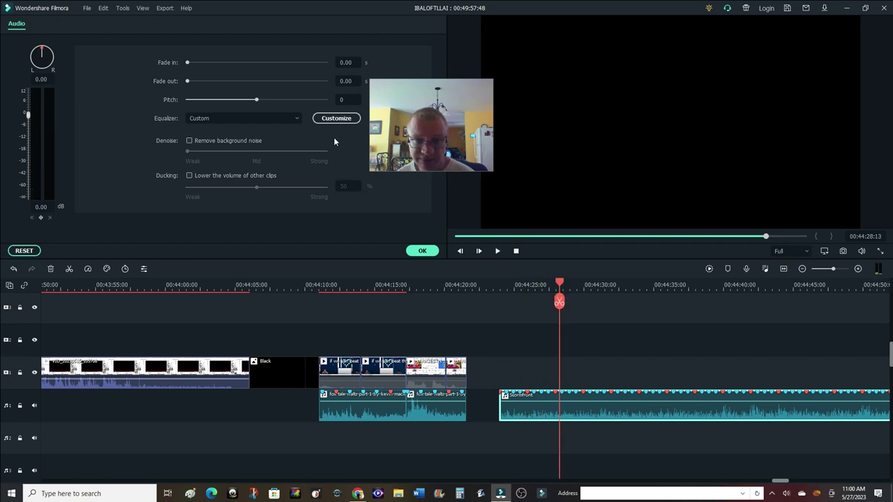
Set the Stormfront clip's equalizer back to Default and preview the sound for comparison
{"action": "left_click", "coordinate": [299, 119]}
{"action": "scroll", "coordinate": [261, 152], "scroll_direction": "up", "scroll_amount": 3}
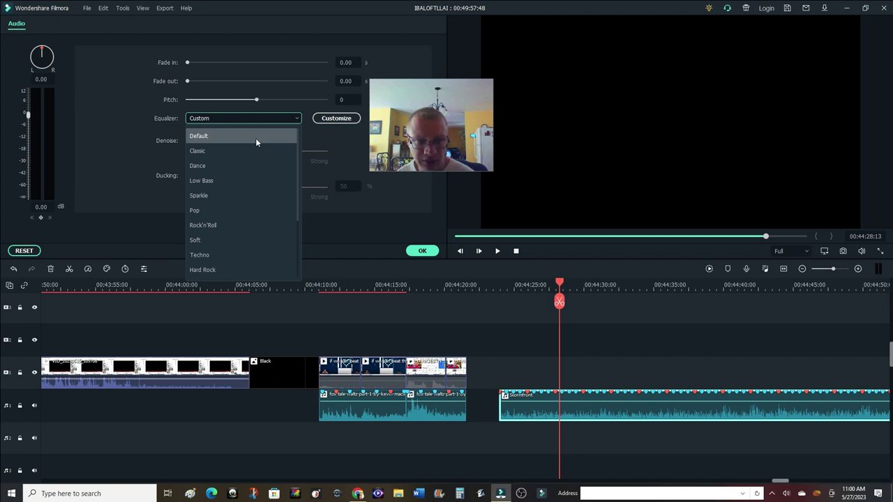
{"action": "left_click", "coordinate": [255, 138]}
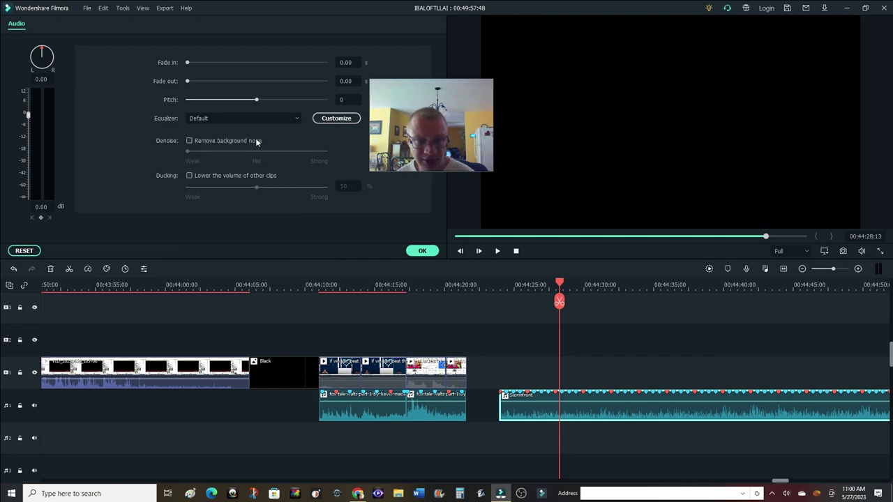
{"action": "left_click", "coordinate": [498, 252]}
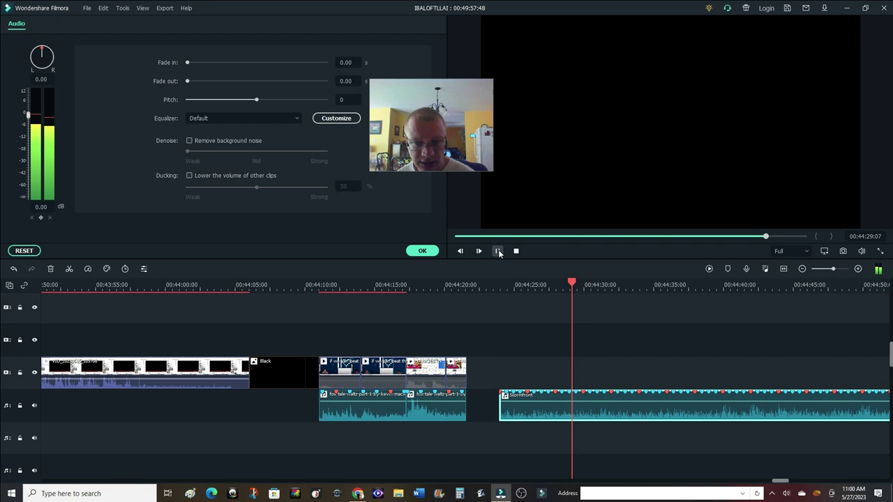
{"action": "left_click", "coordinate": [497, 251]}
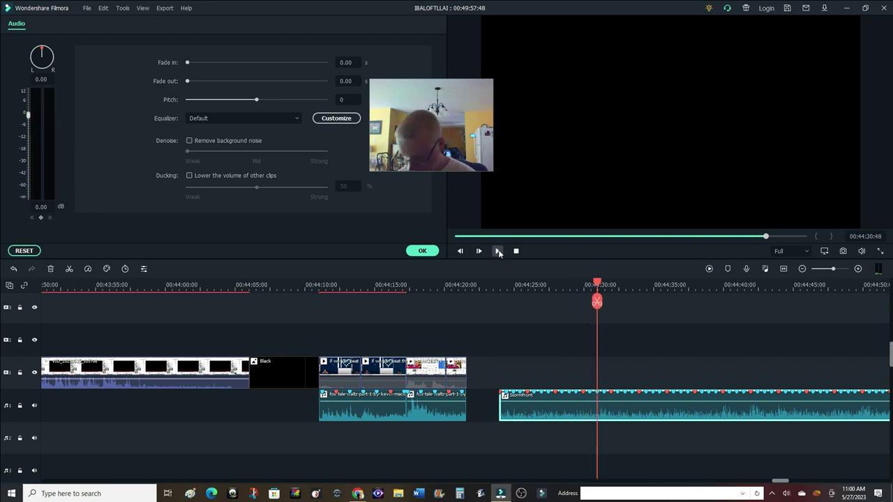
Switch back to Chrome and continue the paused YouTube video from 14:47, pausing it at 16:32
{"action": "key", "text": "alt+Tab"}
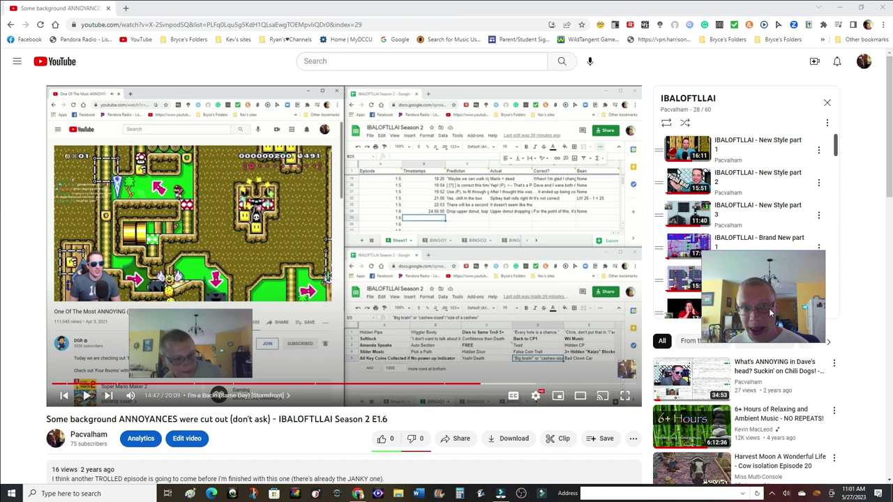
{"action": "left_click", "coordinate": [455, 243]}
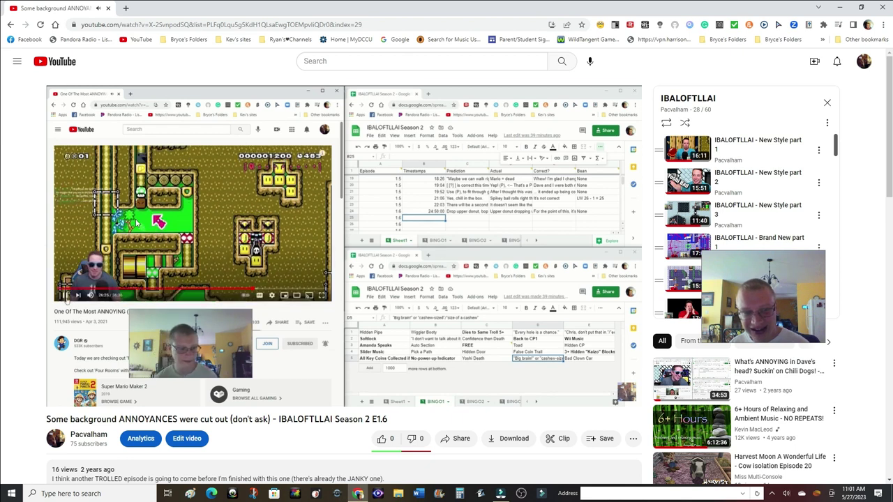
{"action": "left_click", "coordinate": [185, 204]}
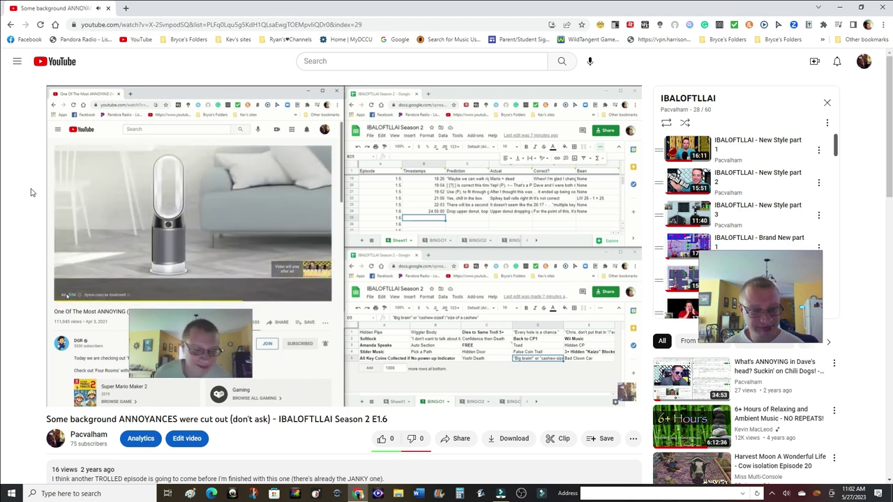
{"action": "mouse_move", "coordinate": [153, 193]}
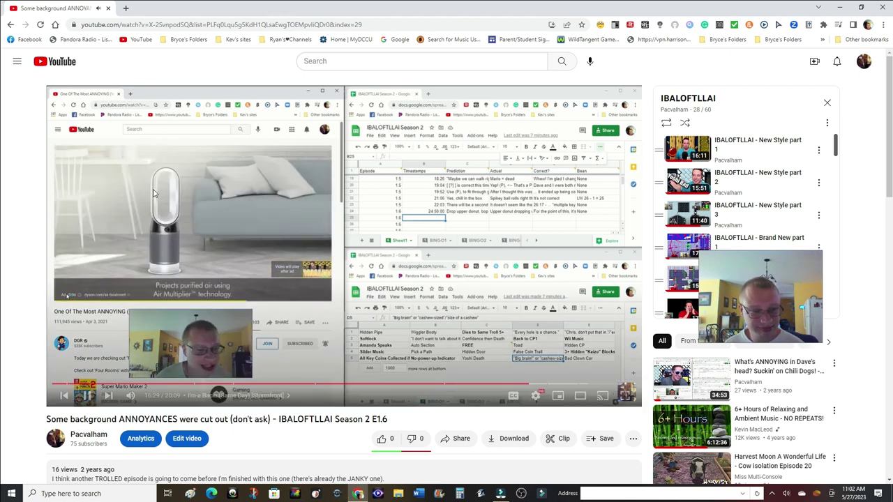
{"action": "left_click", "coordinate": [212, 191]}
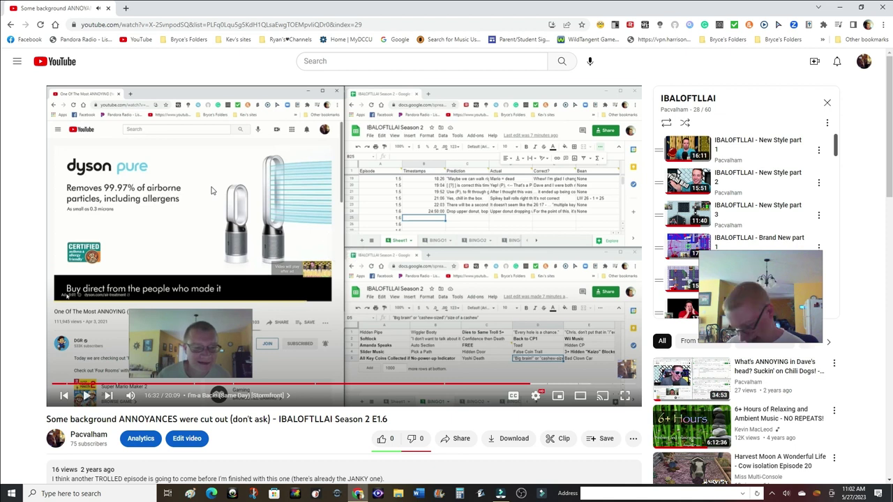